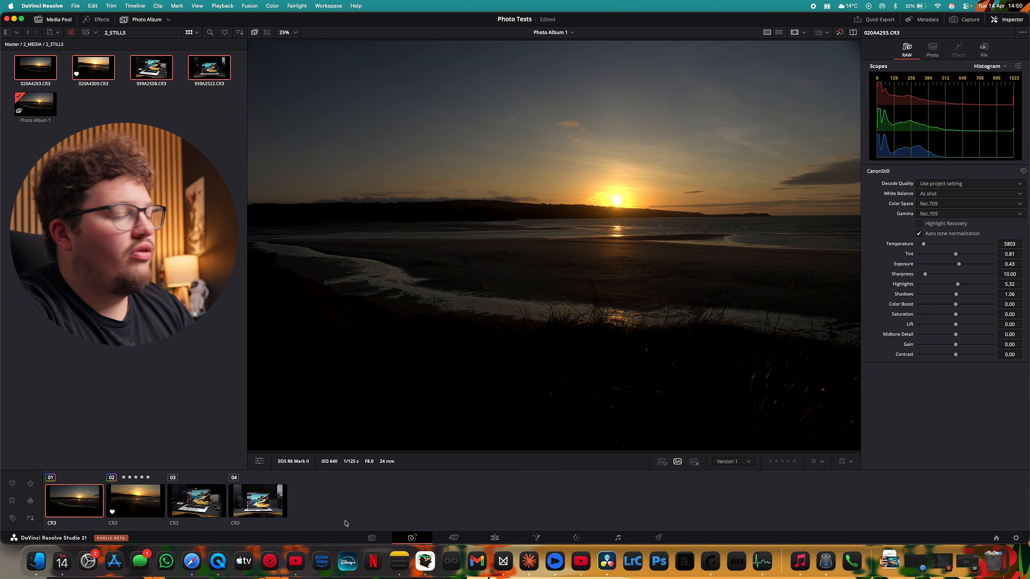
Step: Try out the RAW temperature, tint and shadows adjustments on the sunset beach photo, returning Shadows to about zero
click(932, 50)
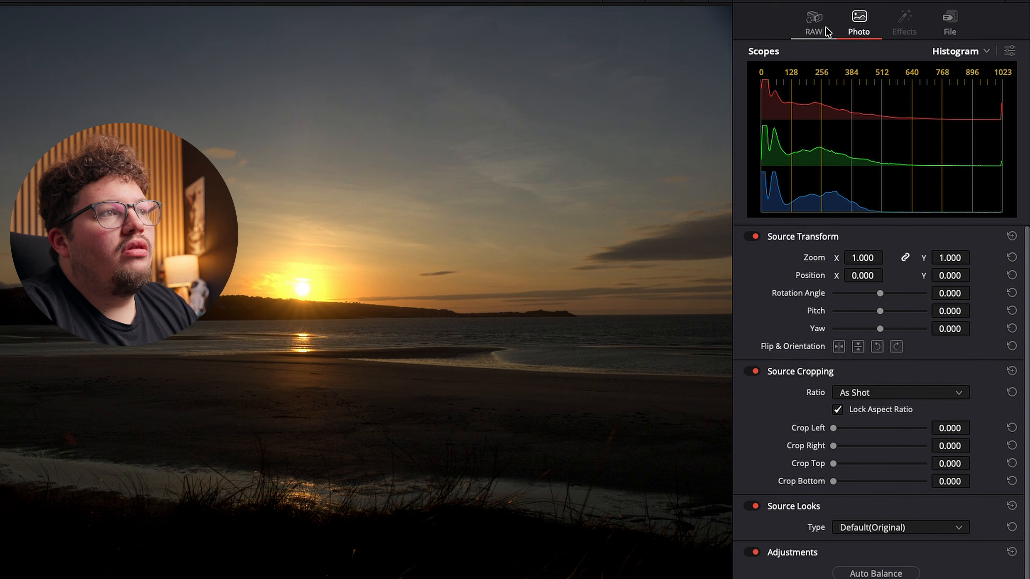
click(907, 48)
mouse_move(838, 372)
mouse_down()
mouse_move(879, 372)
mouse_move(840, 373)
mouse_up()
drag(896, 390, 838, 378)
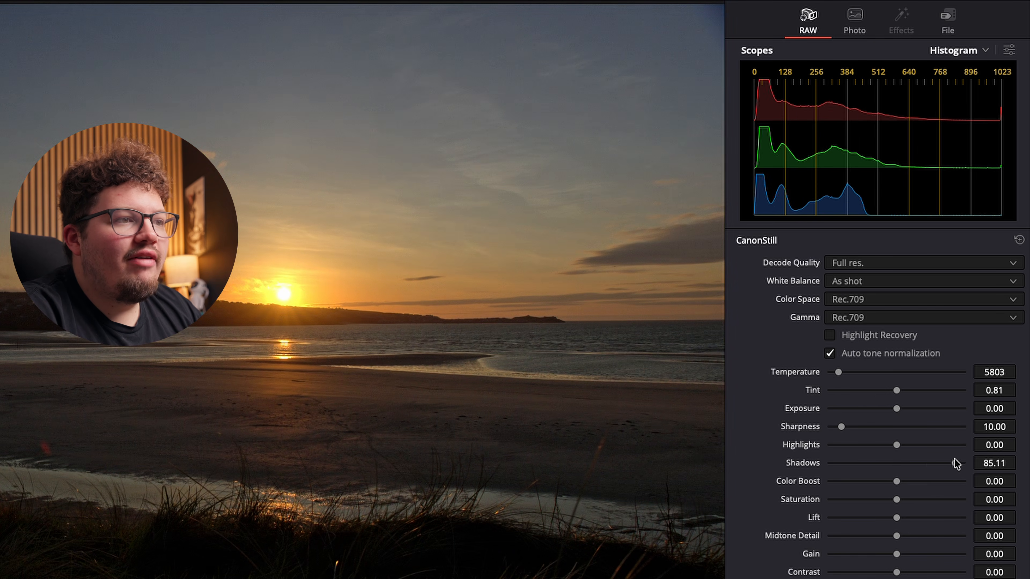
drag(954, 462, 899, 469)
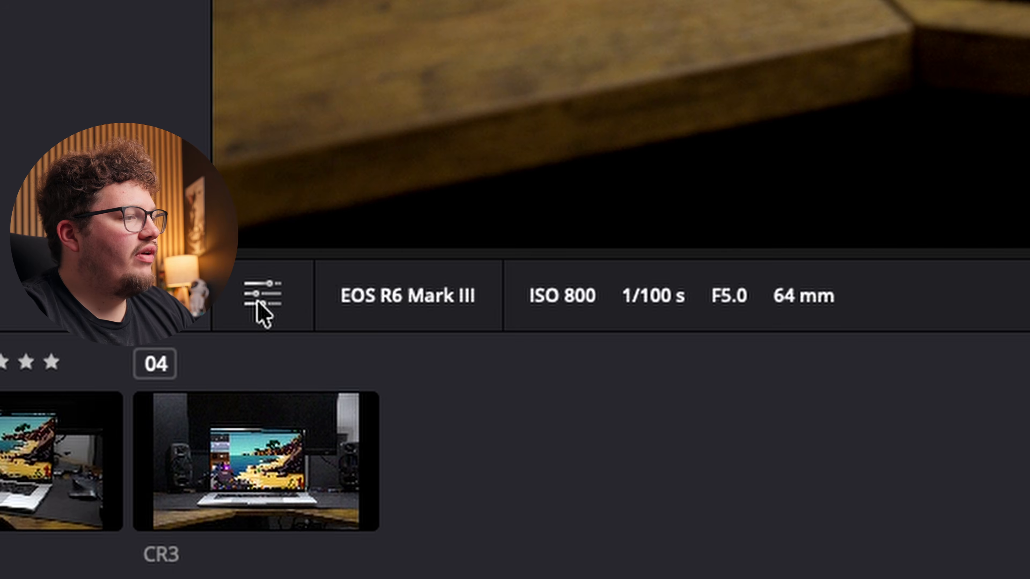
Step: Show the on-image transform and crop controls for the laptop photo
click(260, 310)
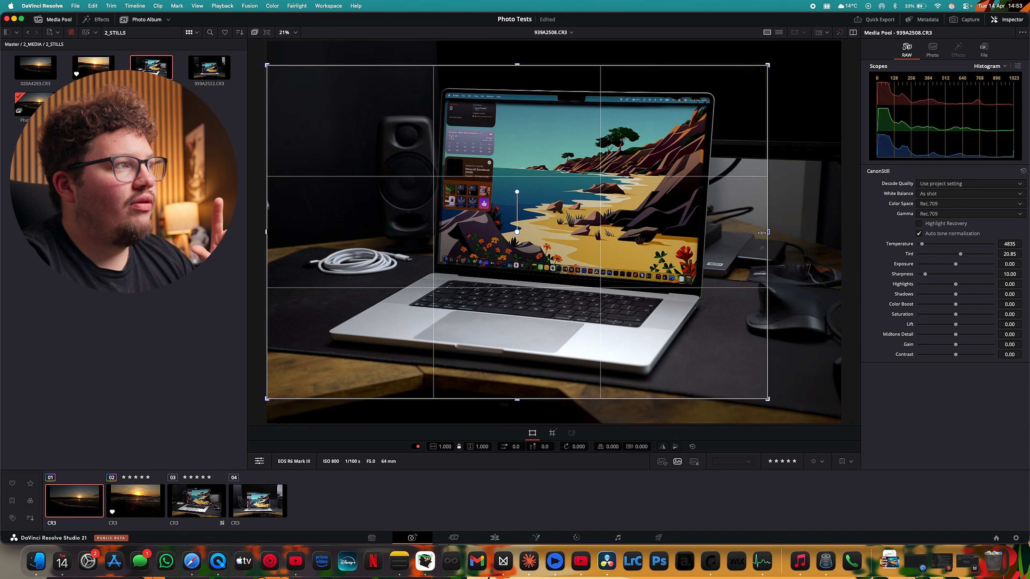
Step: On the Color page, set the beach photo's lift to -0.04, gamma 0.04, gain 1.18, offset 35, shadows 80, highlights -59 and temperature 200
click(602, 541)
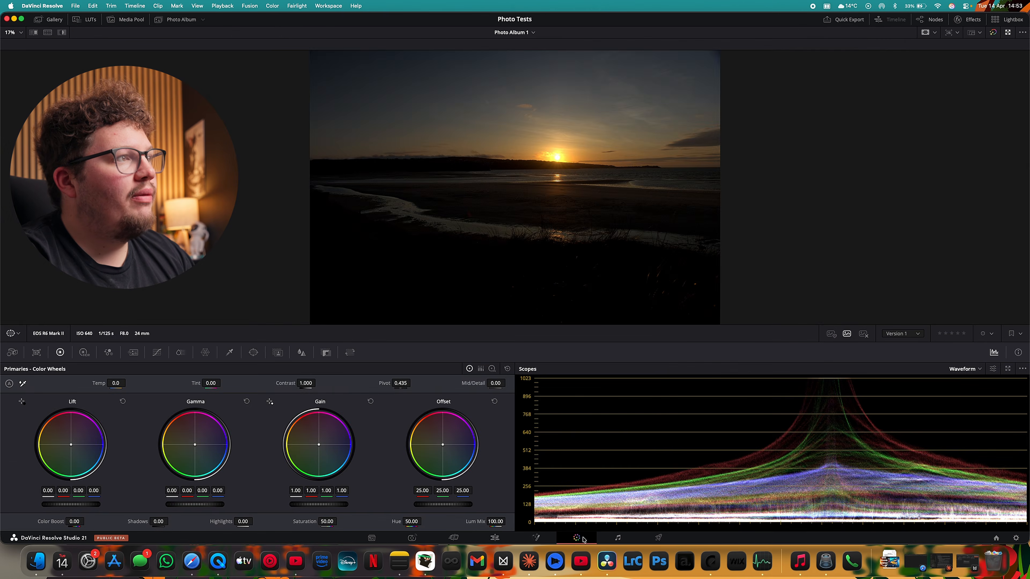
mouse_move(71, 505)
mouse_down()
mouse_move(97, 505)
mouse_move(70, 505)
mouse_up()
drag(155, 521, 187, 521)
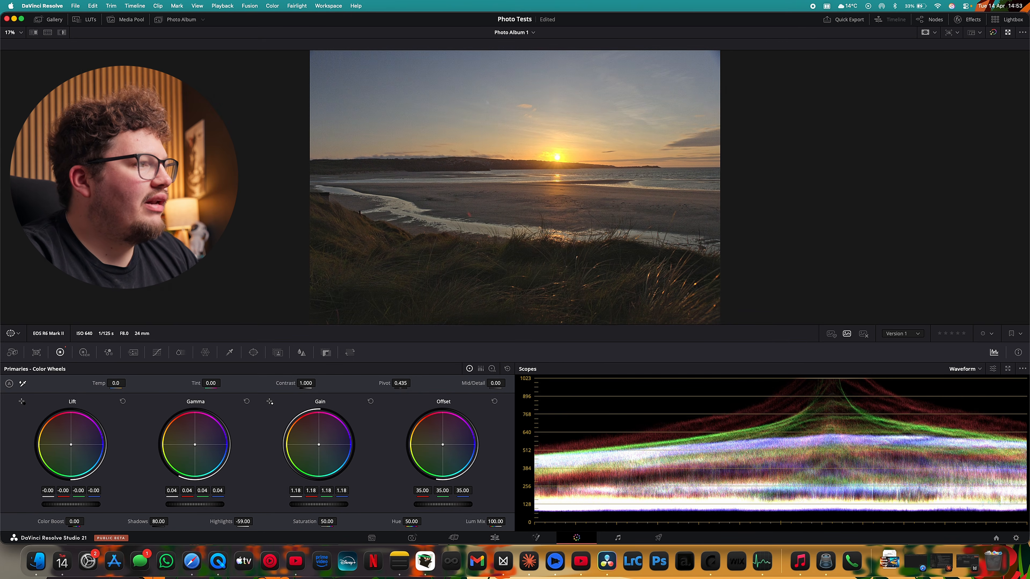
drag(76, 505, 75, 506)
drag(116, 383, 116, 383)
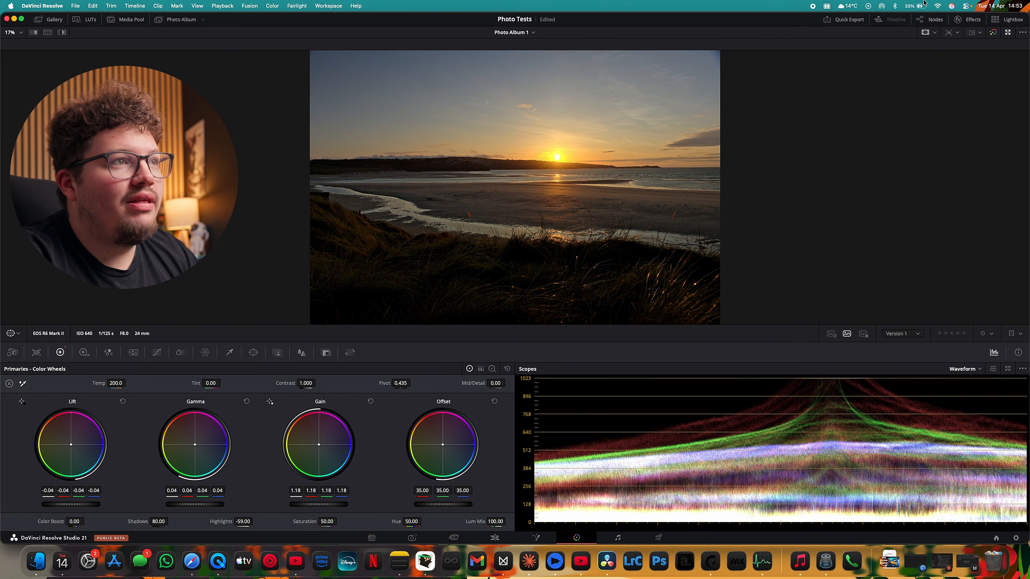
Step: Add a second serial node and shape its custom curve, lifting the black point, lowering the darker tones and raising the highlights
click(931, 21)
drag(616, 118, 594, 176)
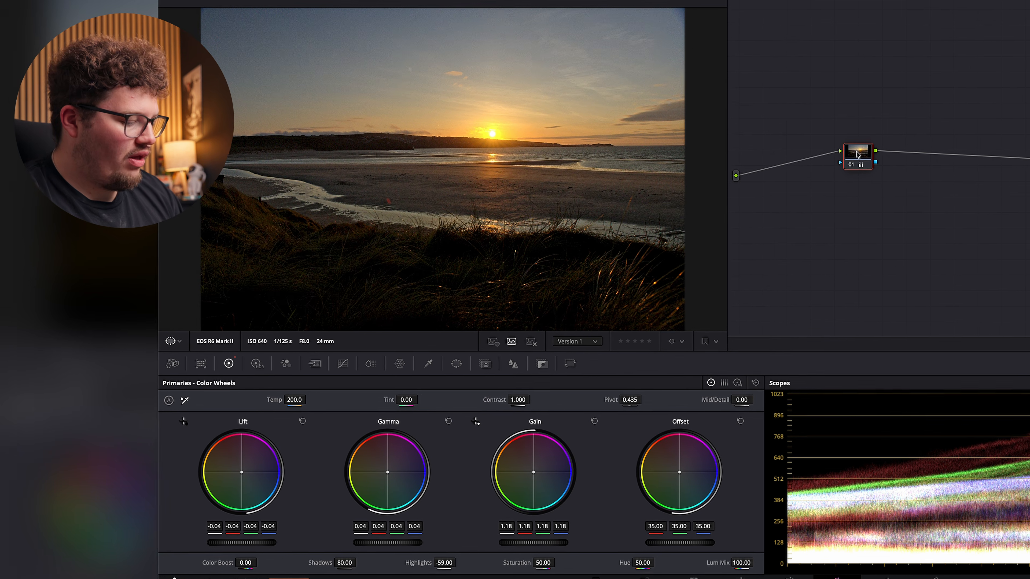
key(alt+s)
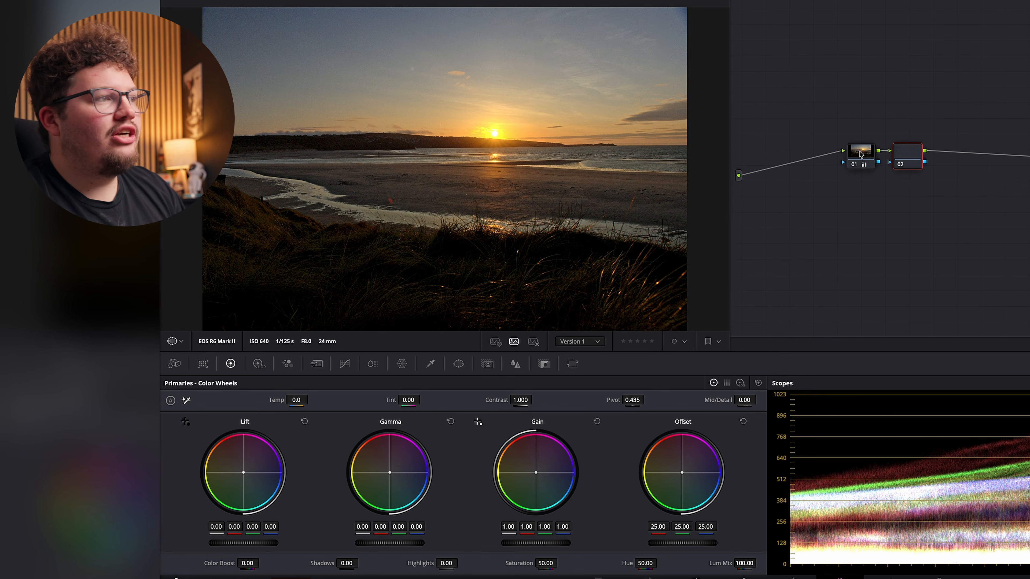
click(344, 363)
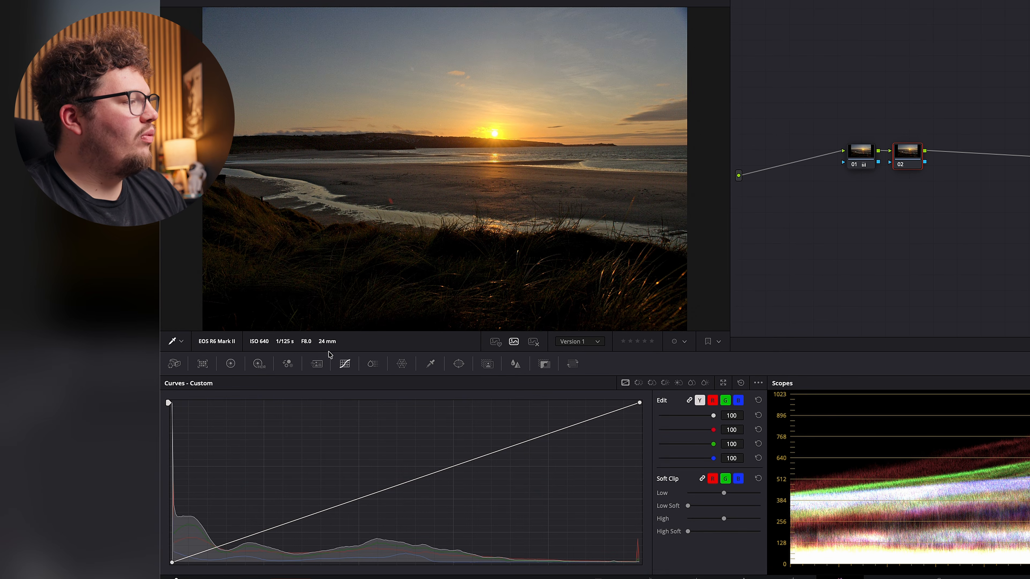
drag(173, 564, 170, 554)
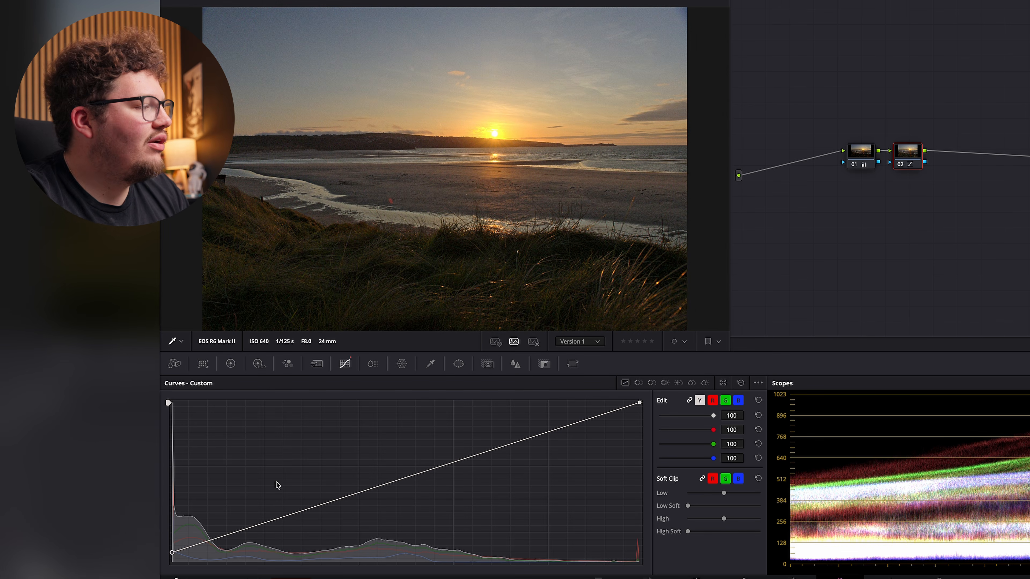
drag(251, 528, 254, 533)
drag(506, 444, 506, 435)
Step: Add a third serial node with saturation 60 and color boost 5, tinting the lift slightly teal and the gain orange
key(alt+s)
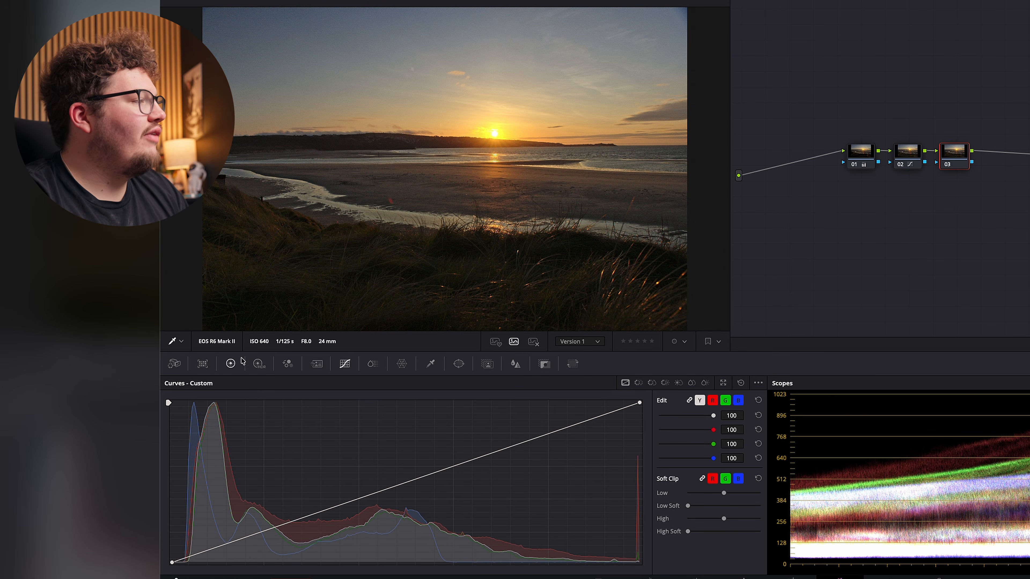
click(231, 364)
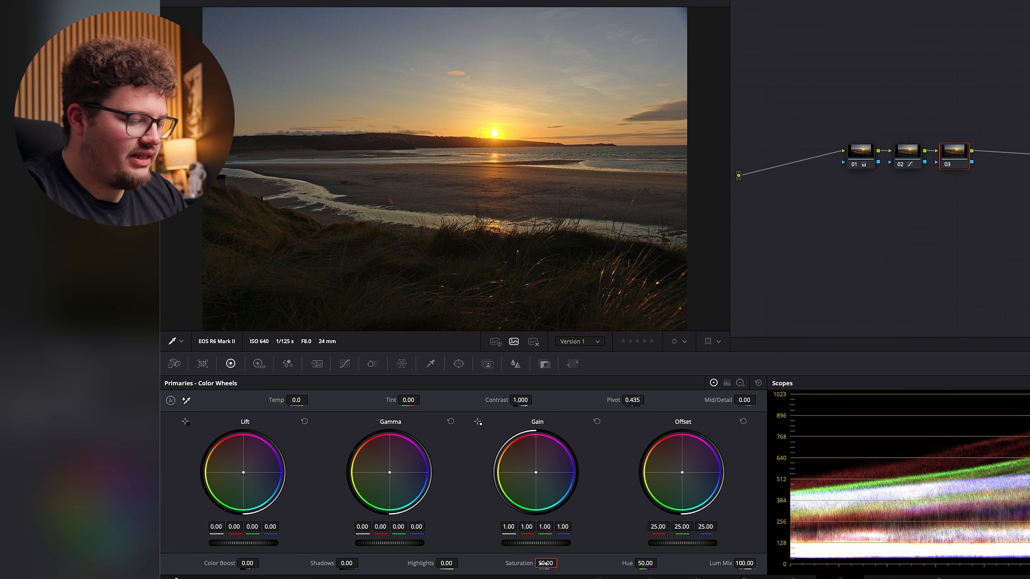
key(Return)
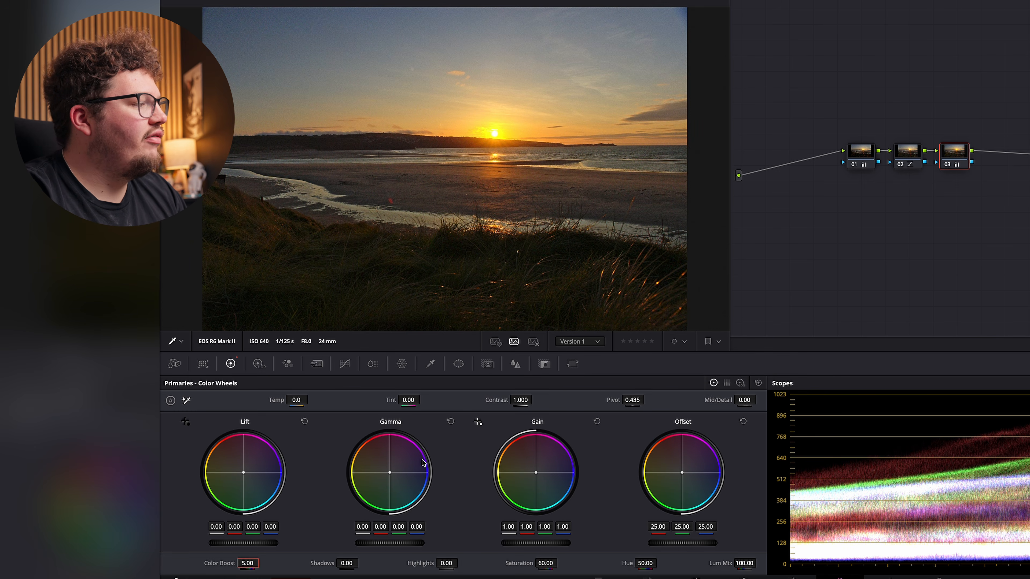
drag(245, 475, 245, 474)
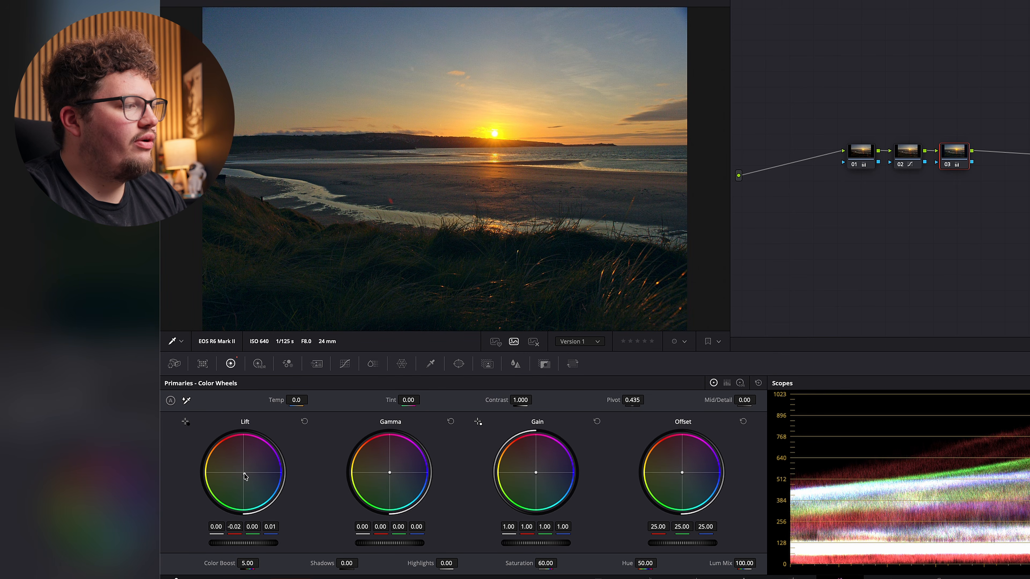
drag(537, 474, 534, 471)
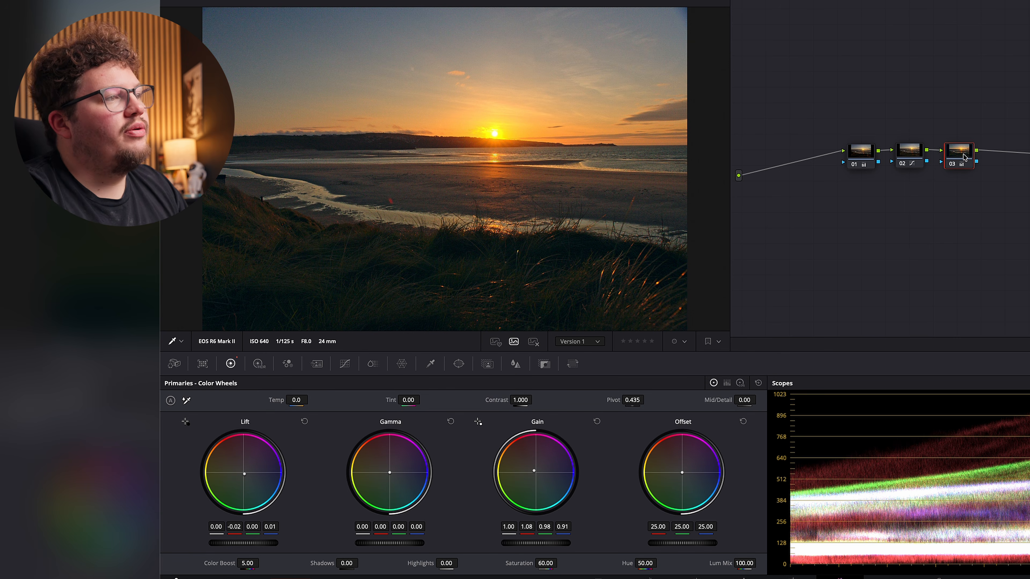
Step: Review the adjustments in the three nodes and toggle the nodes off and on to compare the photo before and after grading
click(861, 151)
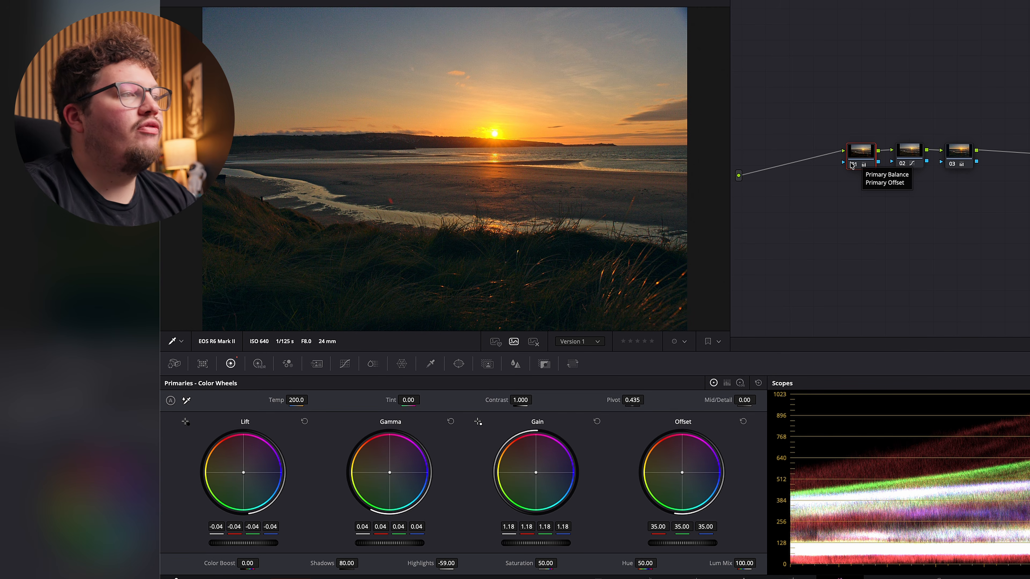
click(907, 153)
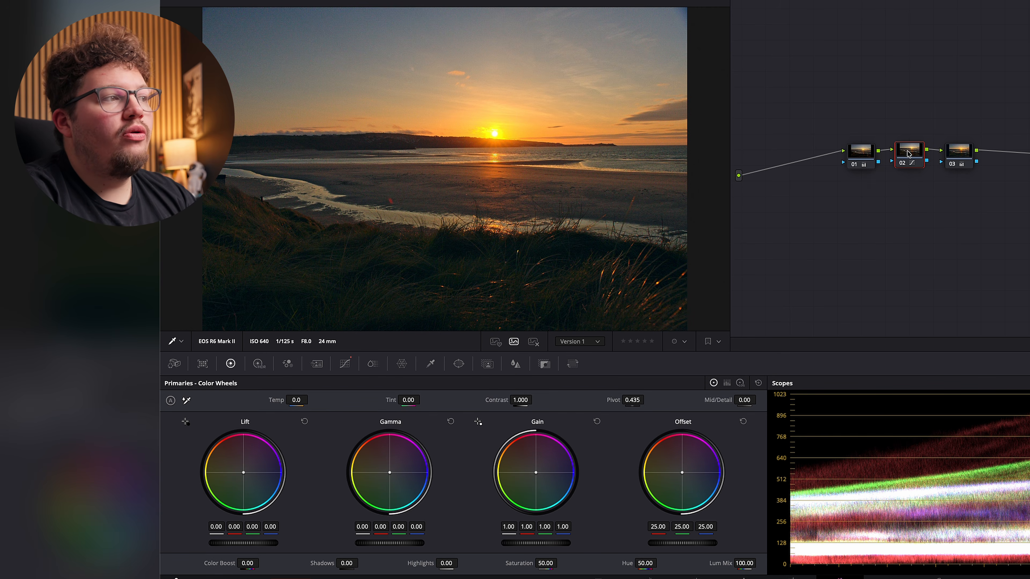
click(952, 154)
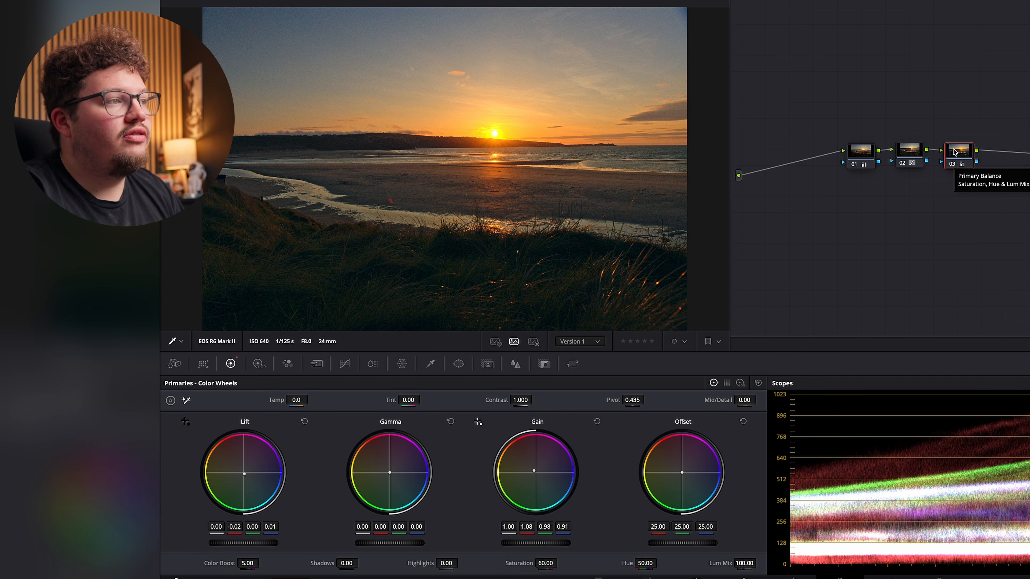
click(953, 165)
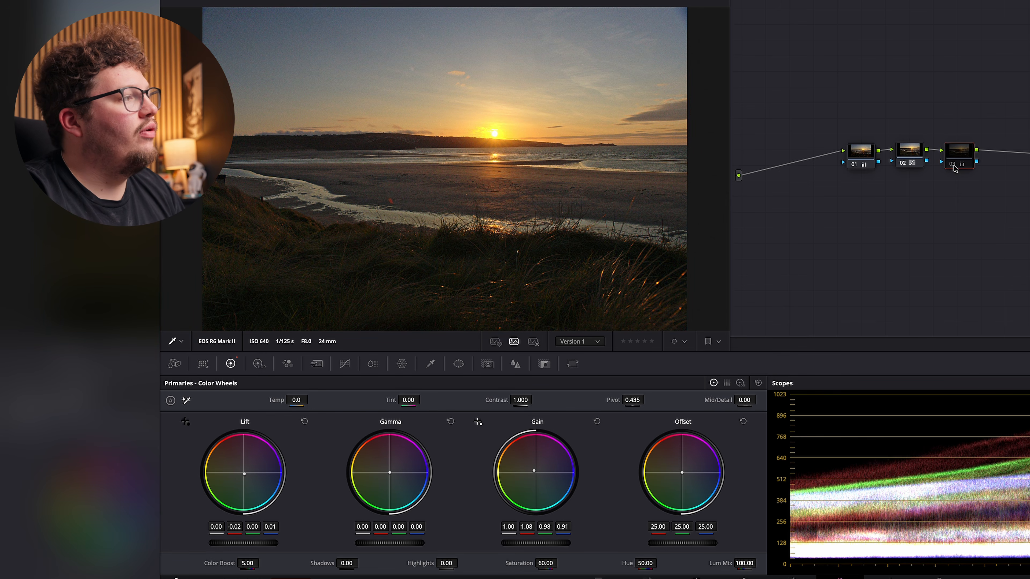
click(953, 166)
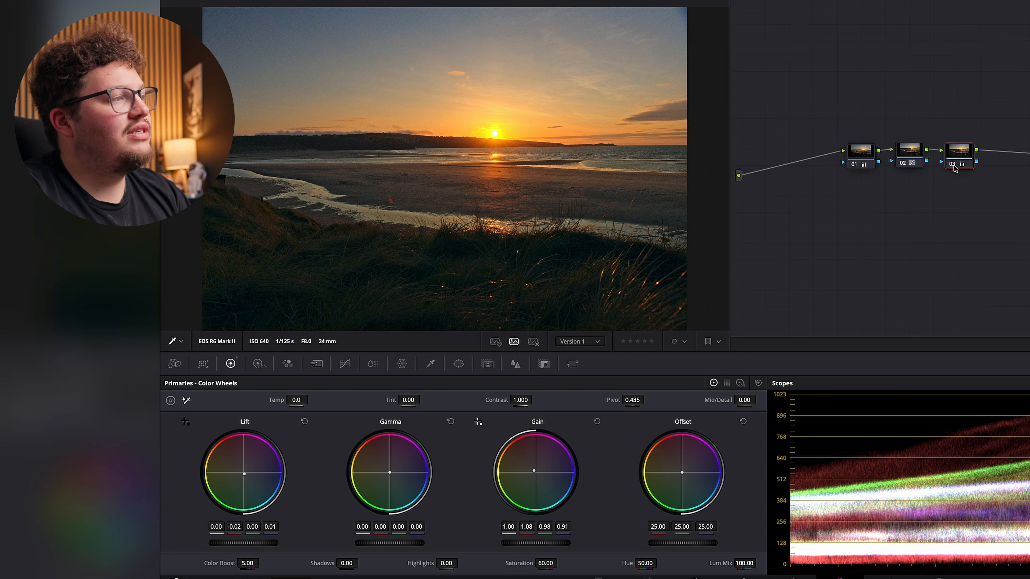
click(903, 164)
click(855, 164)
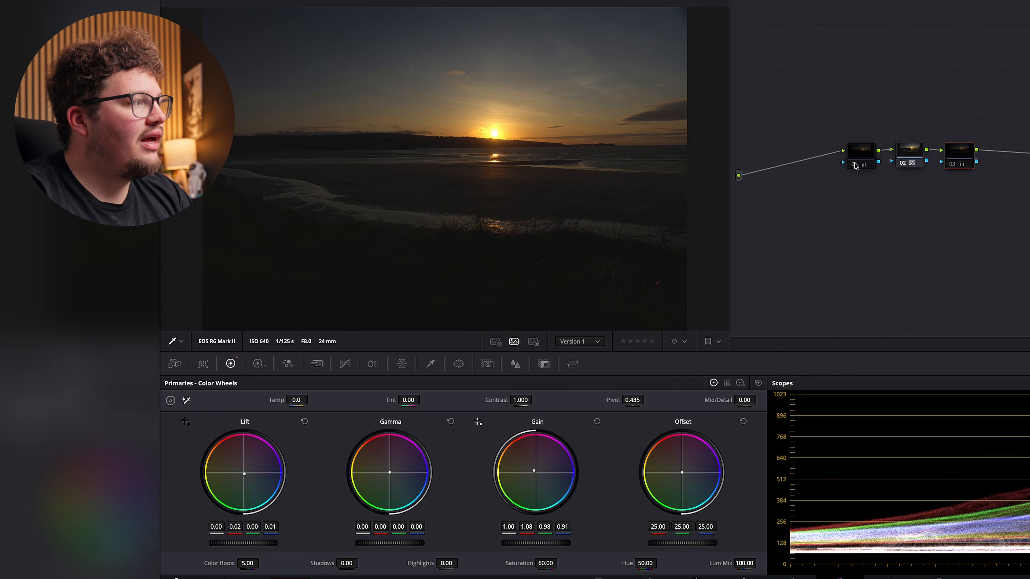
drag(959, 154, 964, 153)
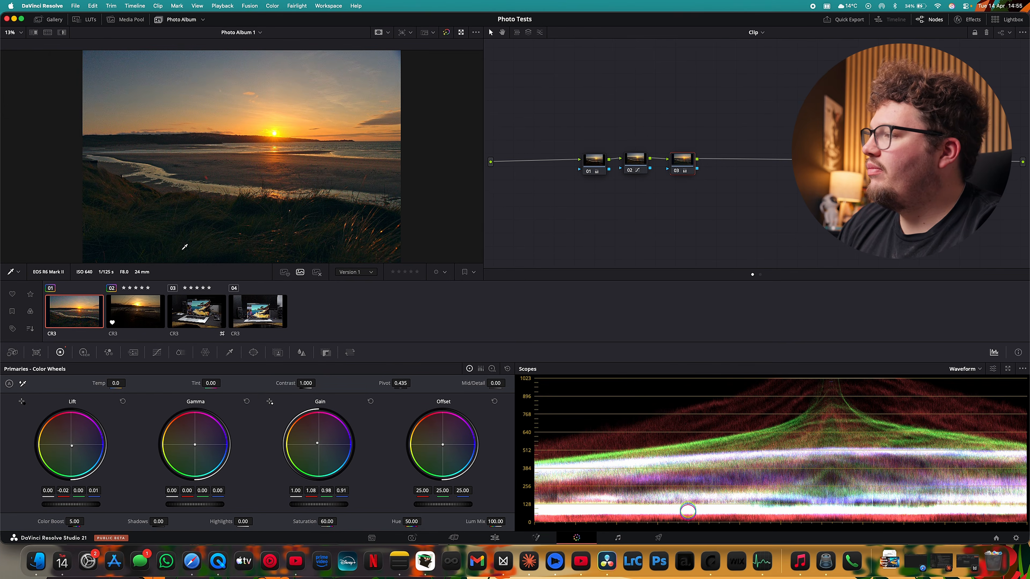
Step: Apply the first beach photo's grade to the second sunset photo and lower its gain to 0.96
click(137, 317)
click(194, 316)
click(252, 316)
click(191, 315)
click(134, 315)
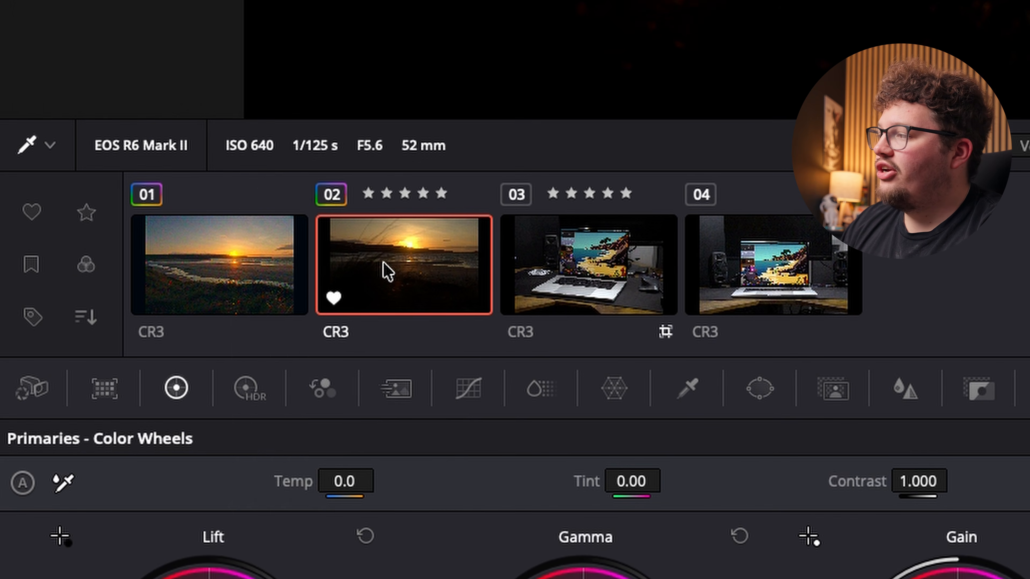
right_click(246, 266)
click(392, 504)
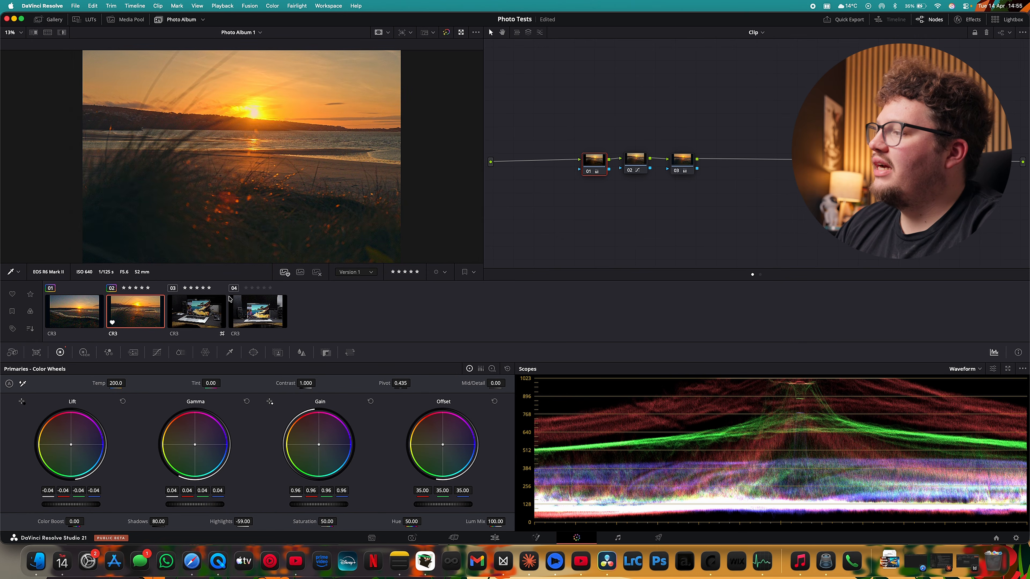
Step: Add a second serial node to the angled laptop photo and, on its first node, set gain 1.26, highlights -30 and lift -0.03, and adjust gamma
click(214, 308)
key(alt+s)
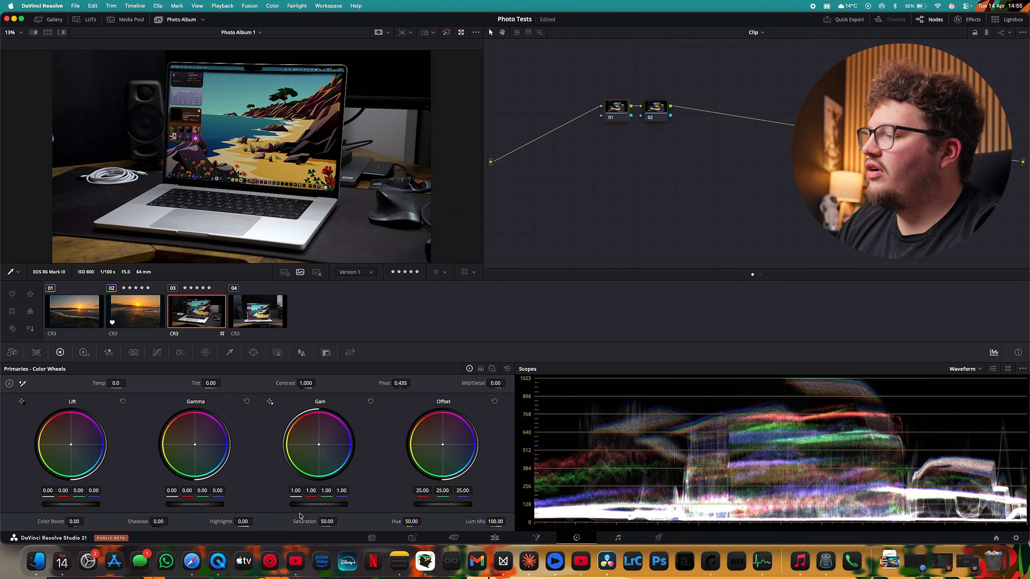
drag(318, 506, 343, 505)
drag(243, 523, 231, 522)
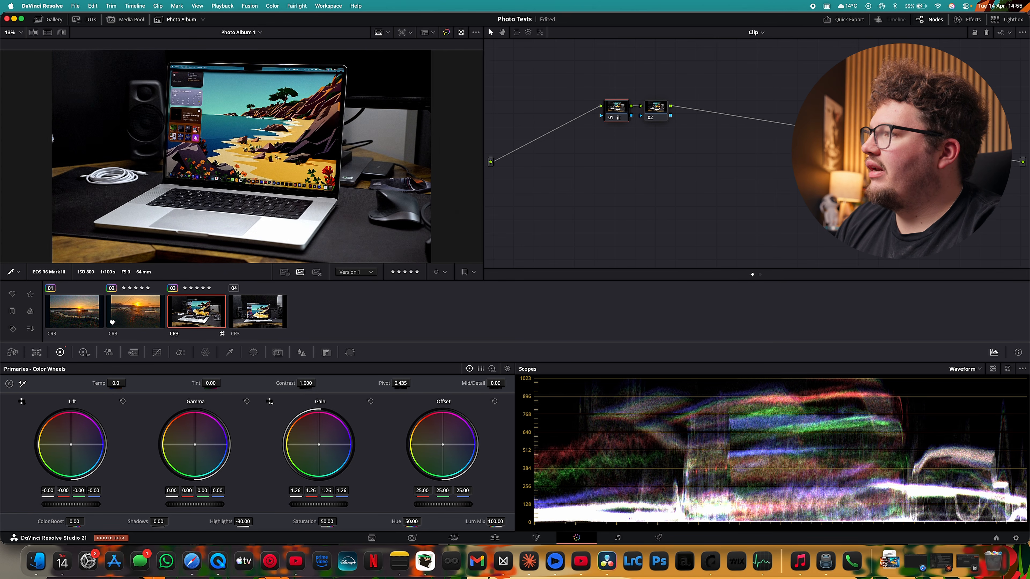
drag(71, 506, 60, 507)
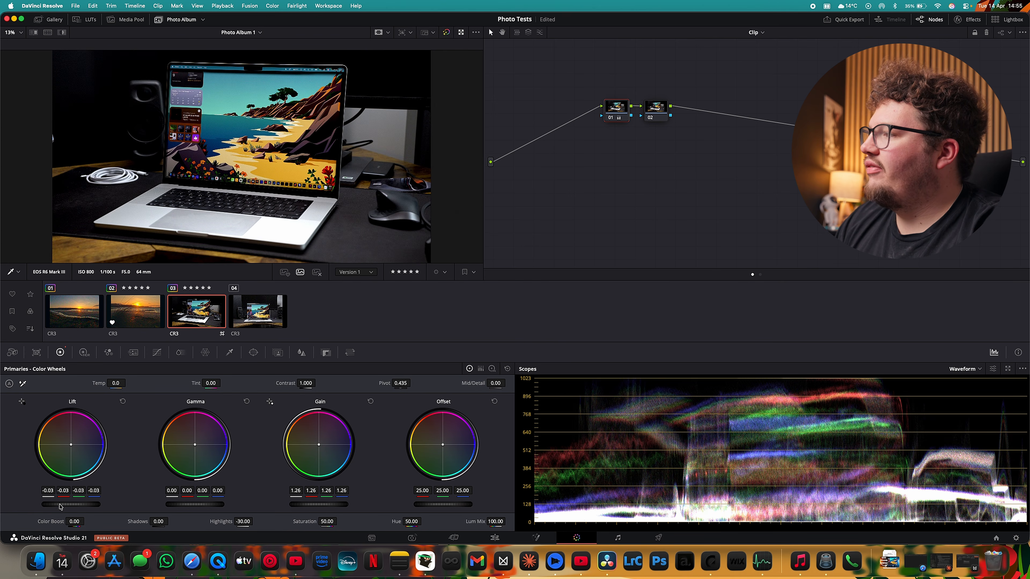
drag(166, 505, 170, 507)
Step: Set the saturation of the laptop photo's second node to 60
click(667, 113)
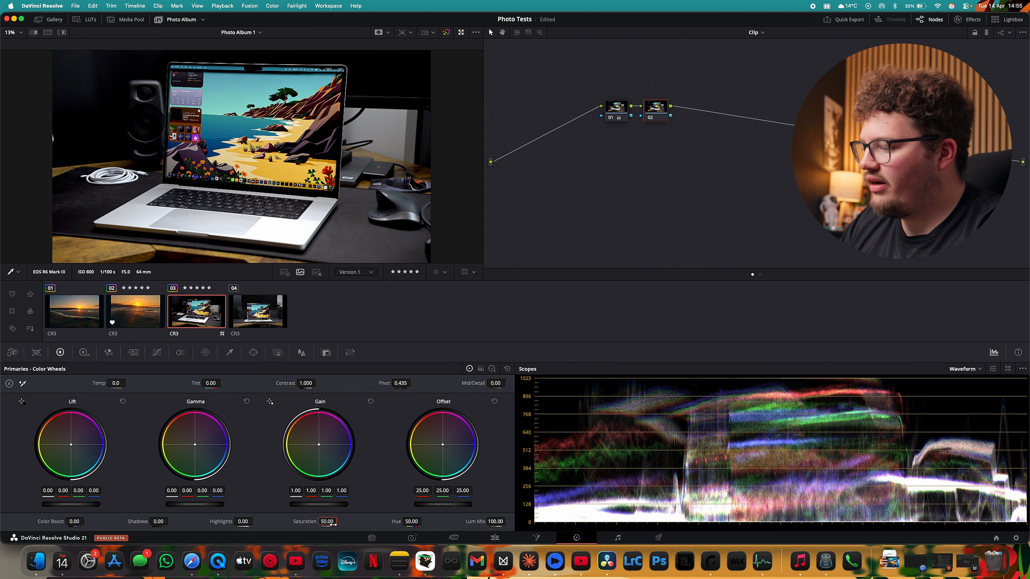
text(60)
key(Return)
Step: Add a third node with a circular window around the laptop screen and lower the offset to 13.05 to darken the surroundings
drag(654, 111, 657, 111)
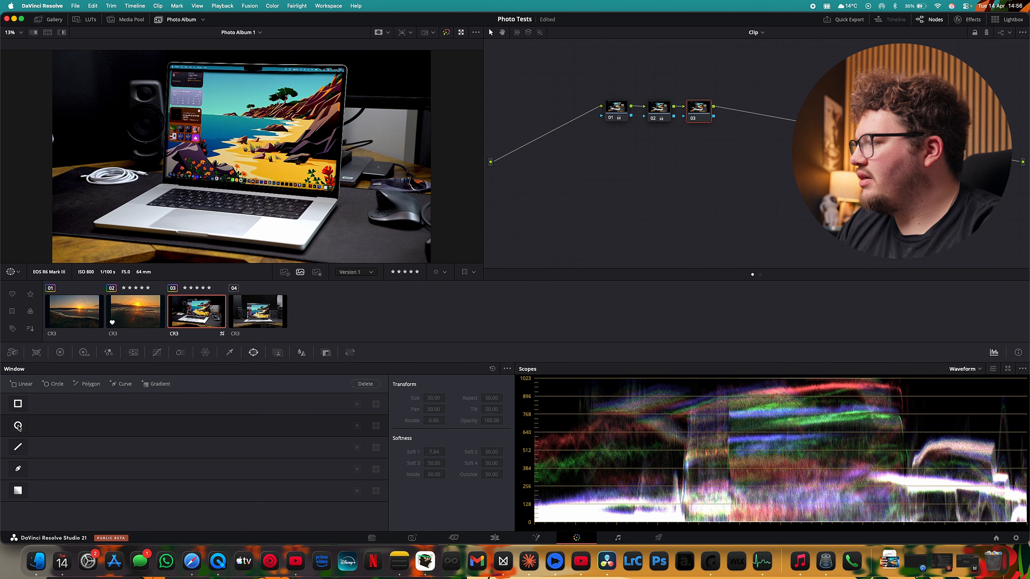
click(18, 428)
drag(444, 504, 421, 504)
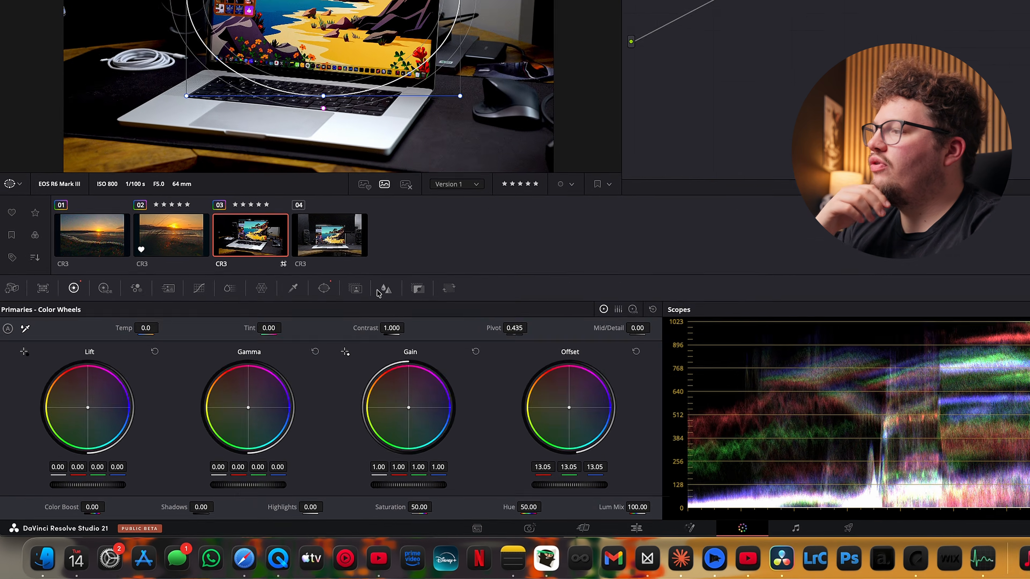
Step: Look through the Blur, AI Magic Mask and High Dynamic Range color wheel tools for the laptop photo
click(301, 353)
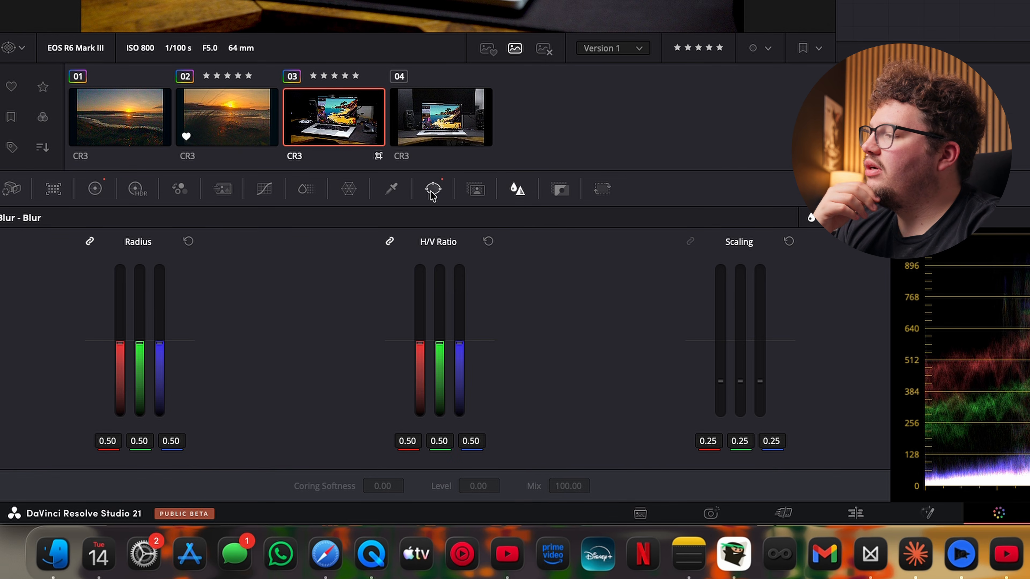
click(461, 199)
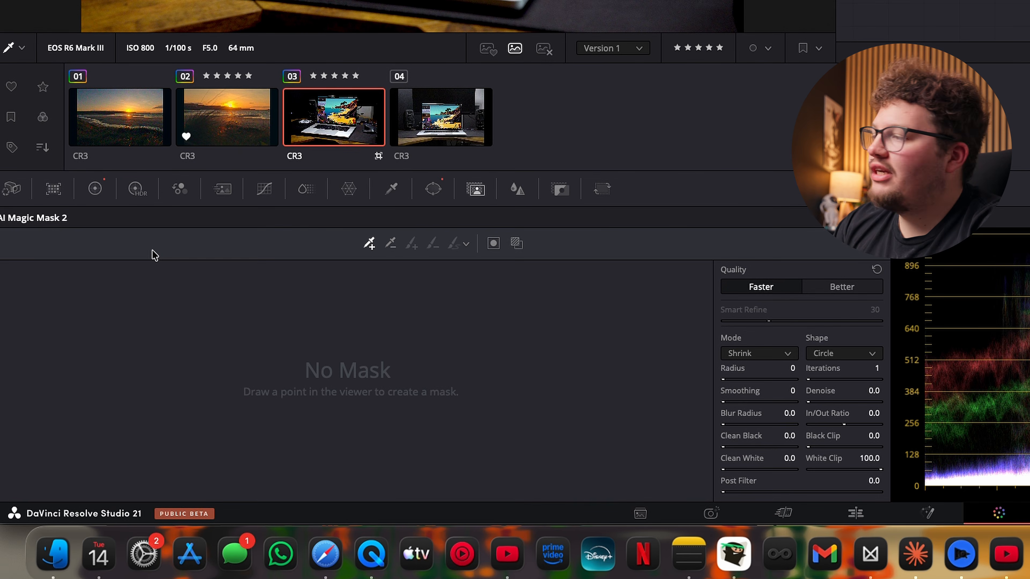
click(138, 189)
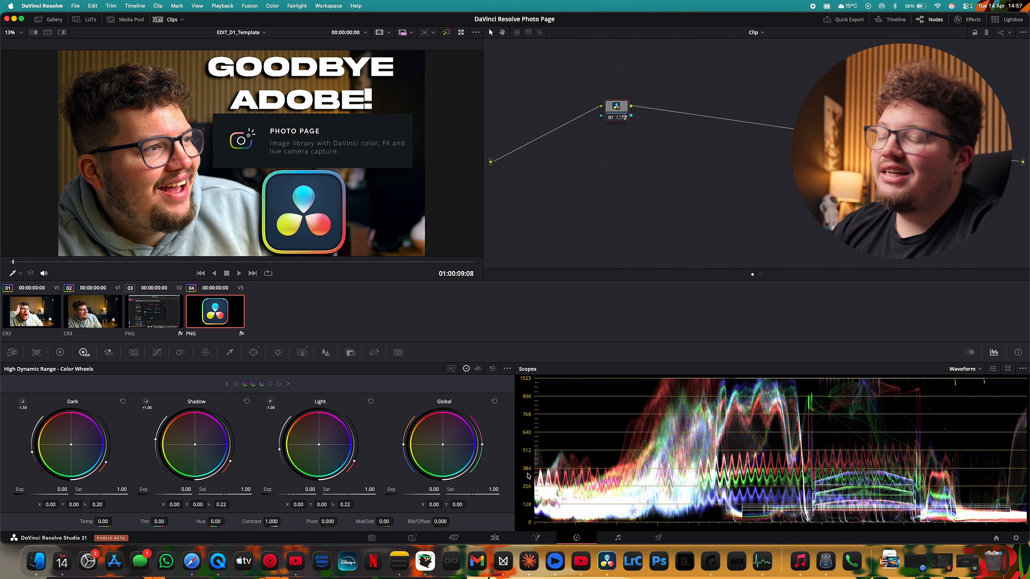
Step: Show the thumbnail project's EDIT_D1_Template timeline on the Edit page
click(495, 538)
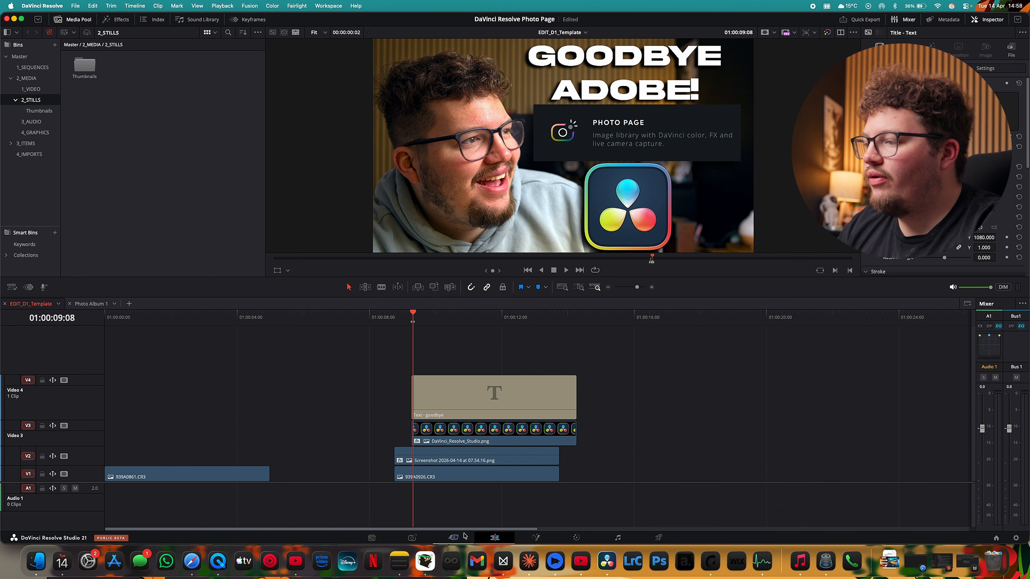
Step: Look at the thumbnail composite on the Color page, and at its title, logo clip and the Effects library on the Edit page
click(576, 537)
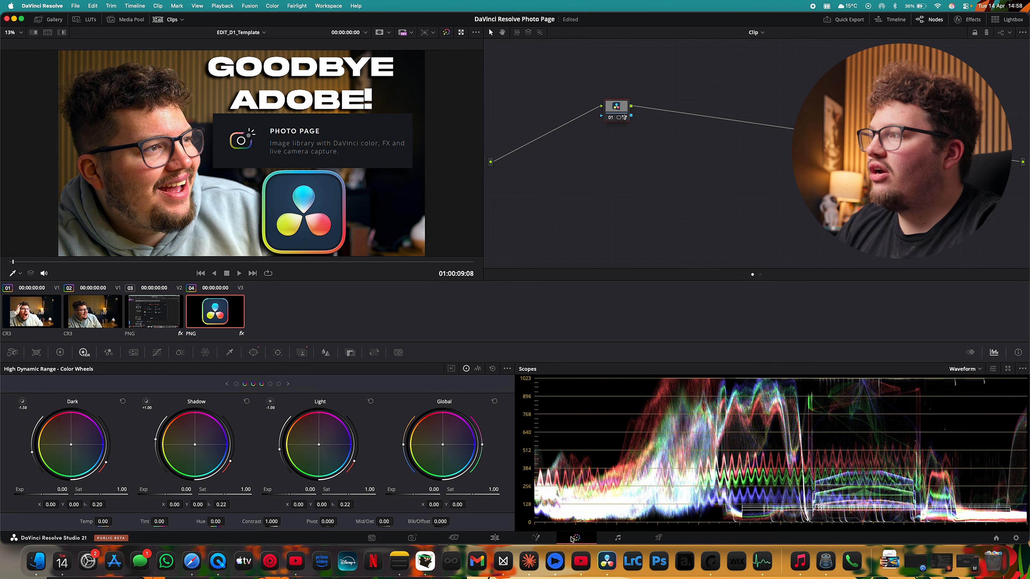
click(494, 538)
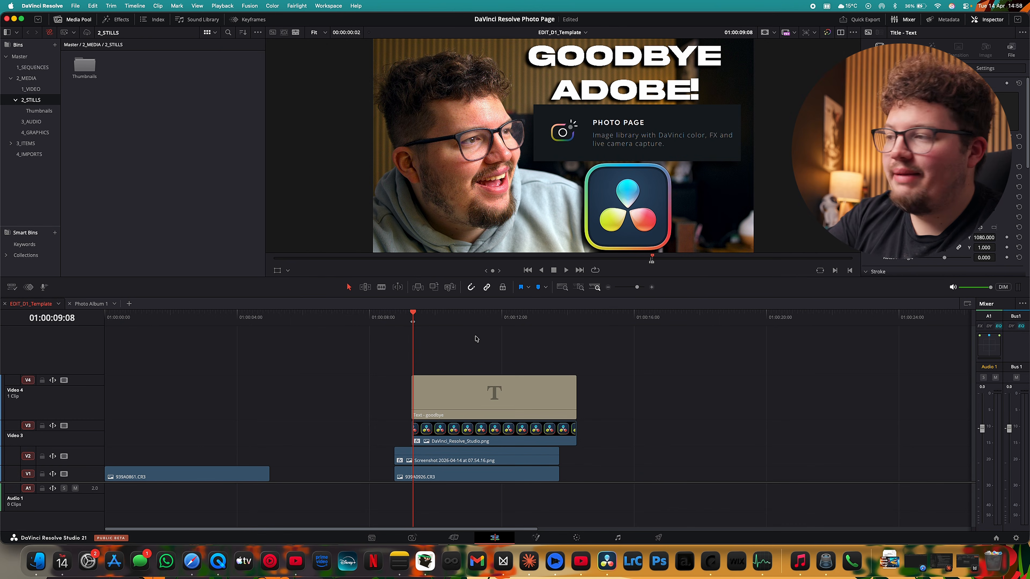
click(491, 399)
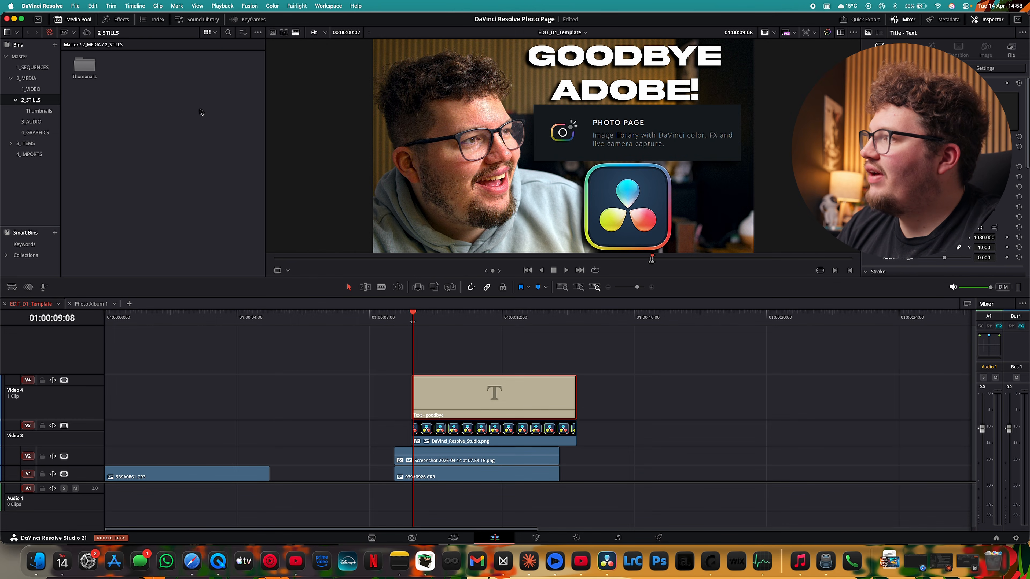
click(117, 19)
click(484, 437)
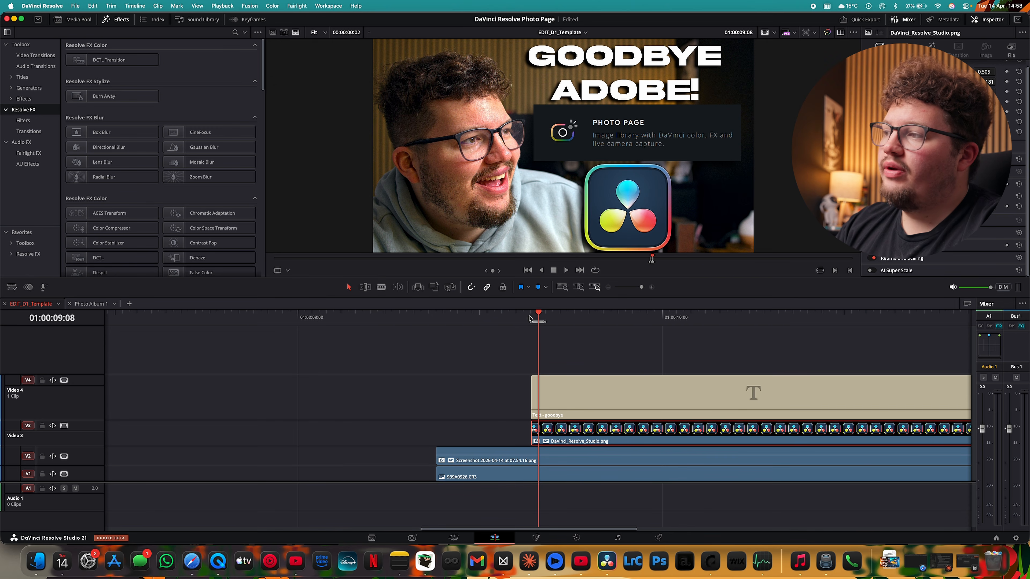
Step: Go to the Deliver page, look through the available export formats for the thumbnail timeline and choose JPEG
click(658, 538)
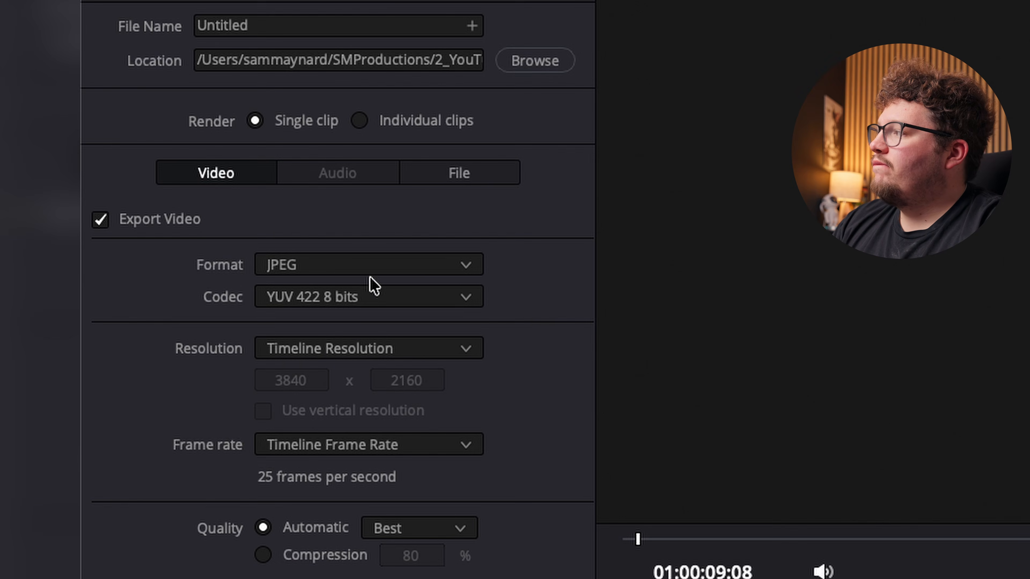
click(374, 268)
scroll(349, 499, down, 5)
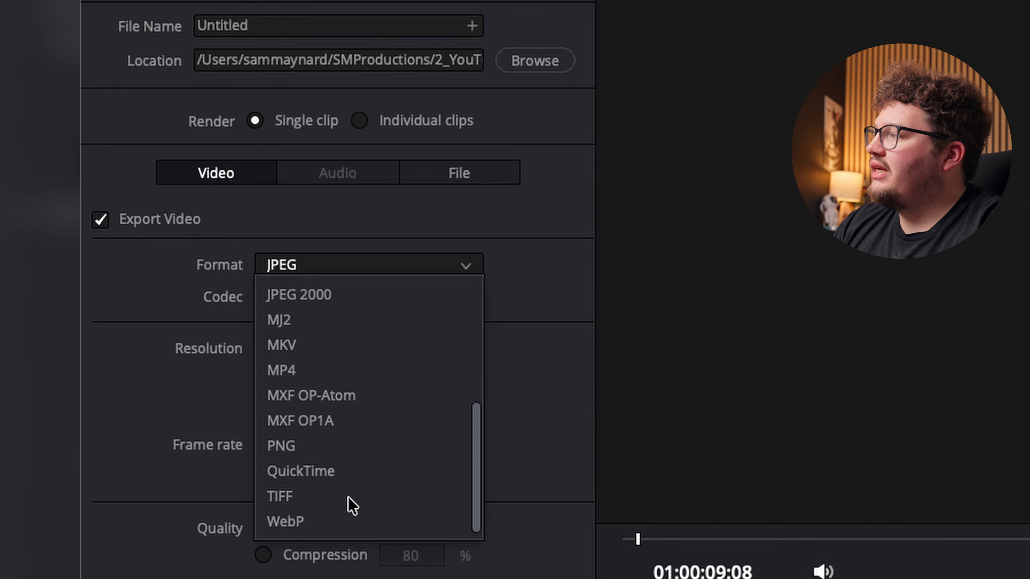
scroll(342, 475, up, 5)
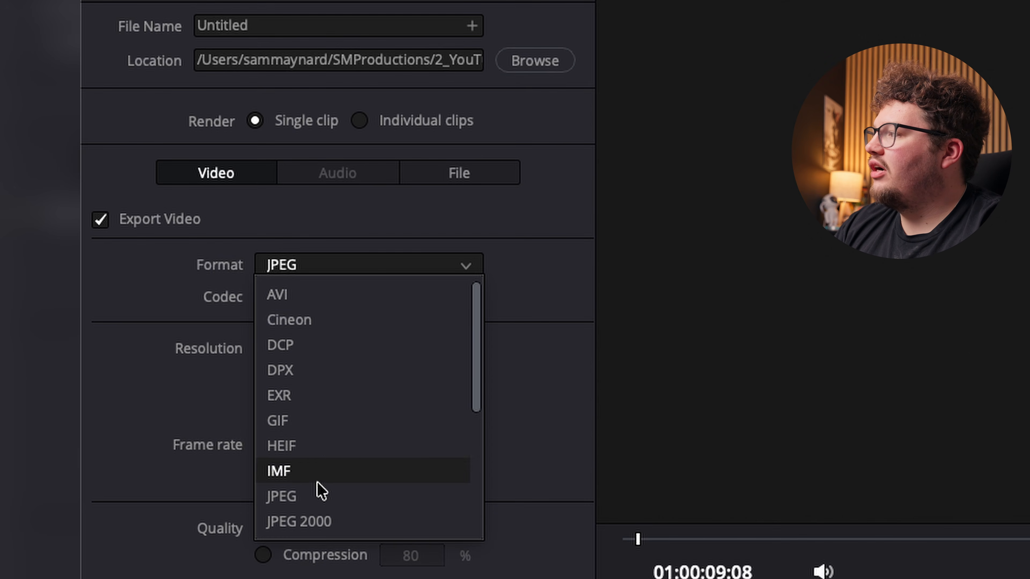
click(329, 500)
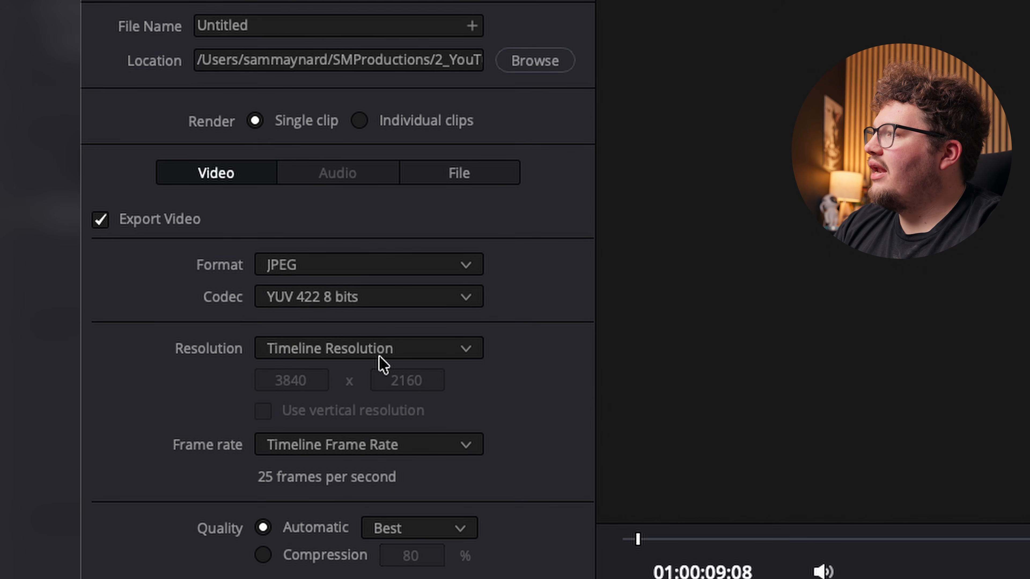